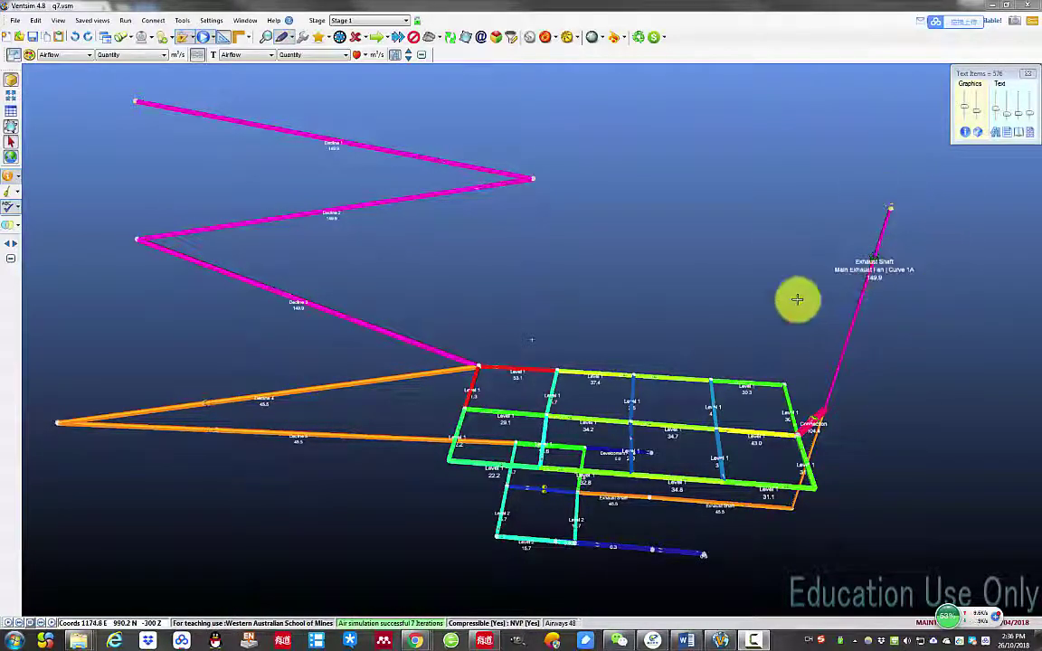
Zoom the 3D view in on the Development Face airway showing 0.0 flow
scroll(542, 395, up, 3)
scroll(547, 425, up, 5)
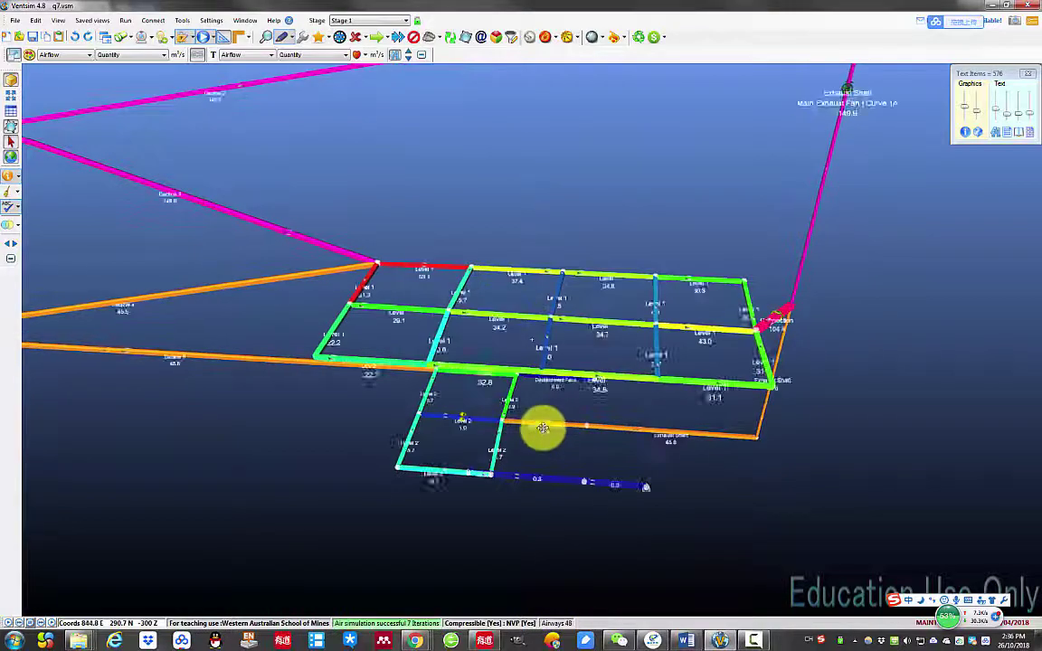
scroll(514, 363, up, 5)
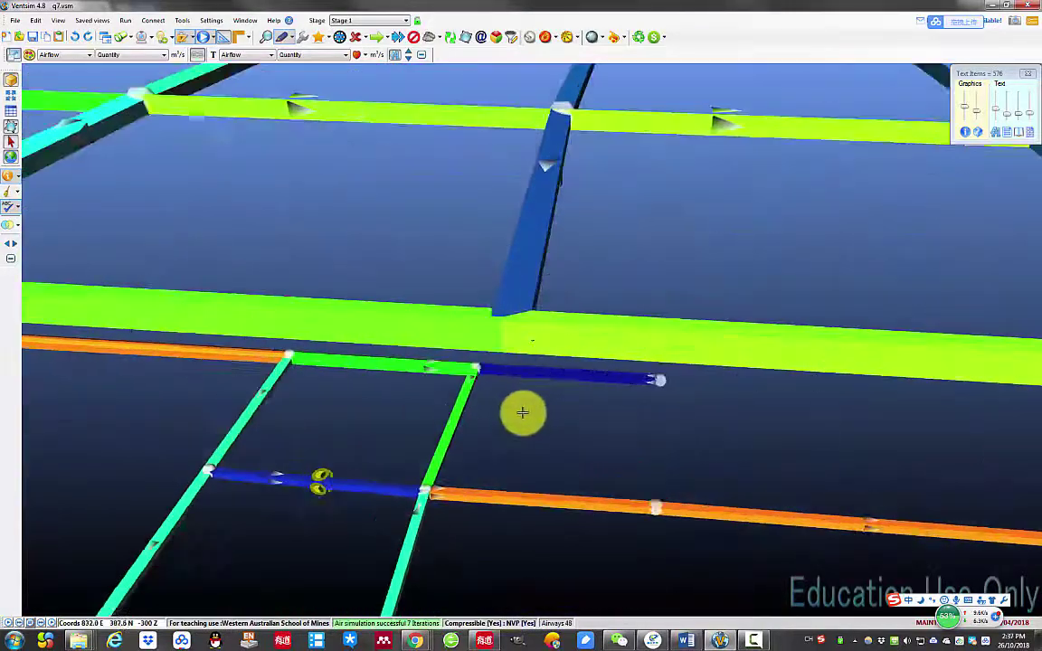
scroll(544, 426, down, 10)
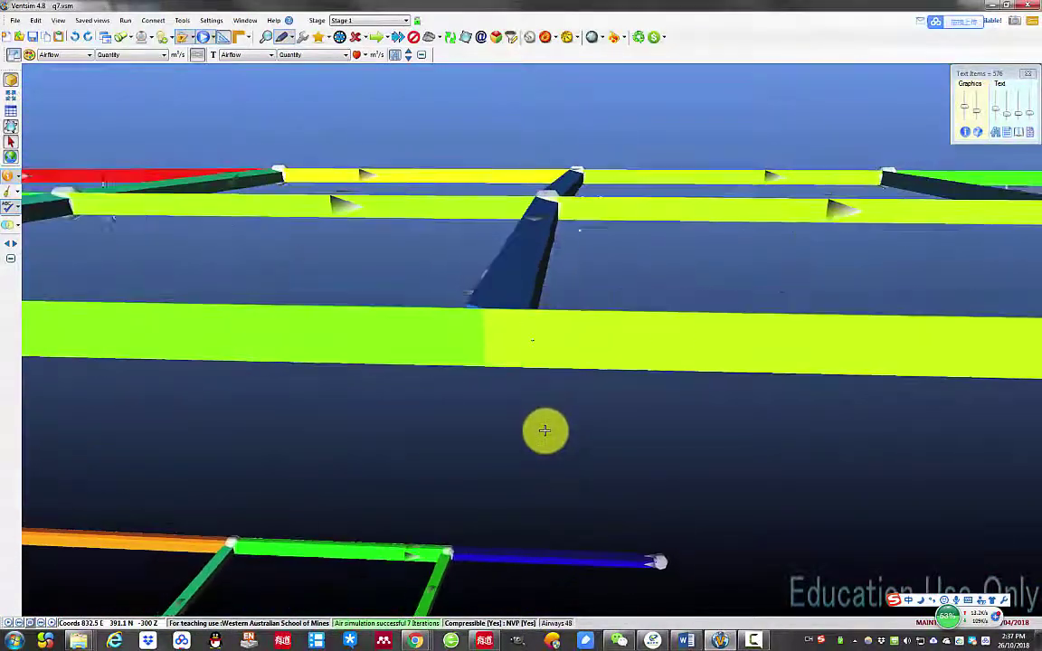
scroll(543, 498, down, 2)
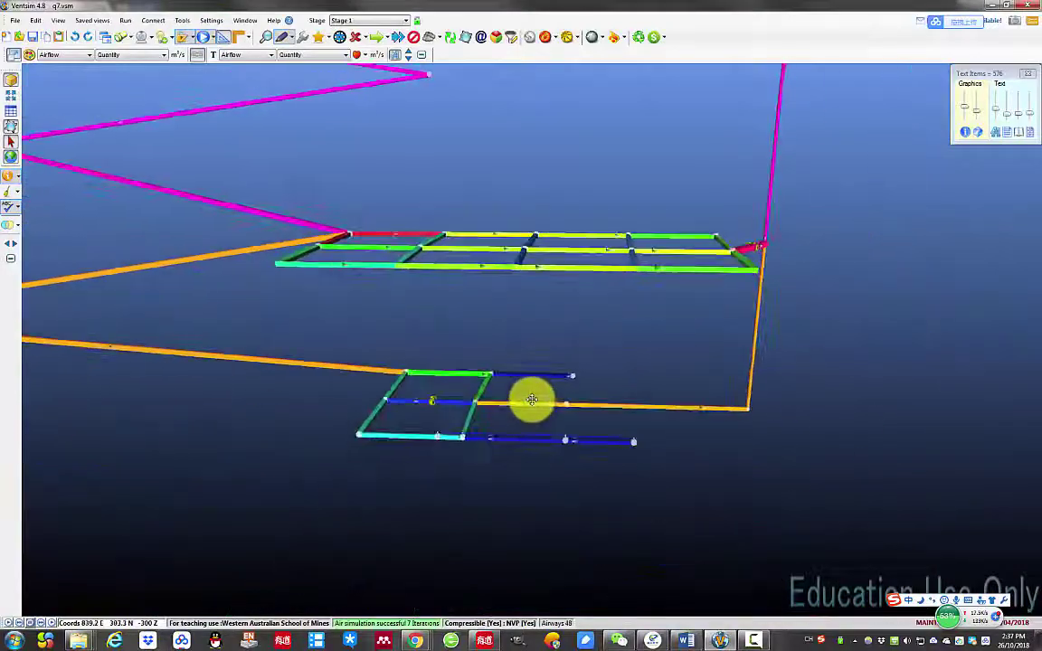
scroll(530, 400, up, 8)
scroll(509, 464, down, 1)
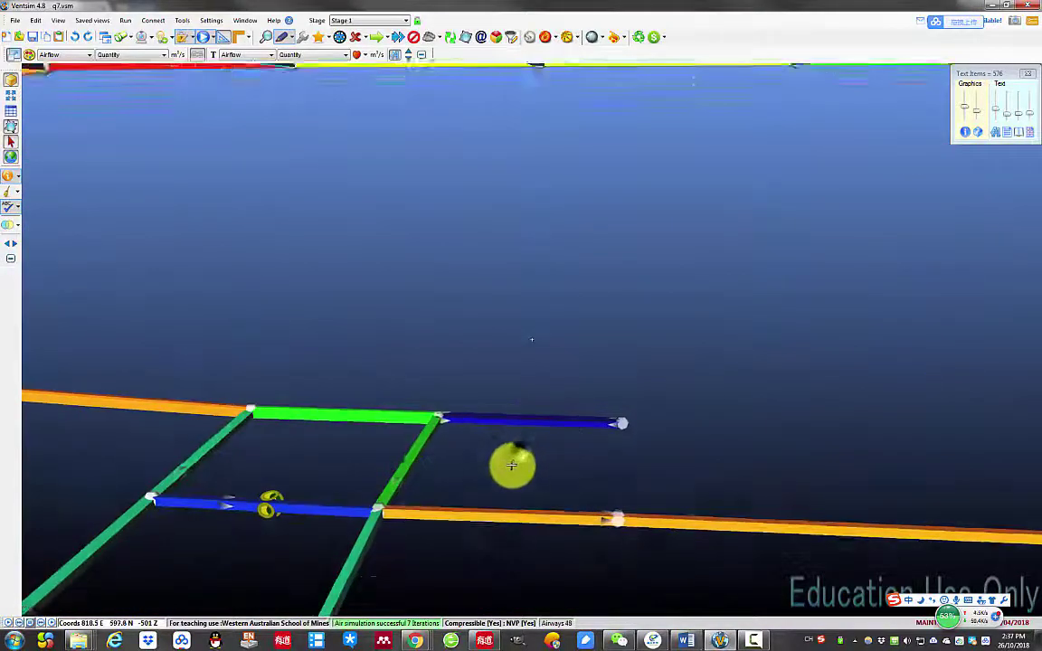
scroll(514, 475, up, 2)
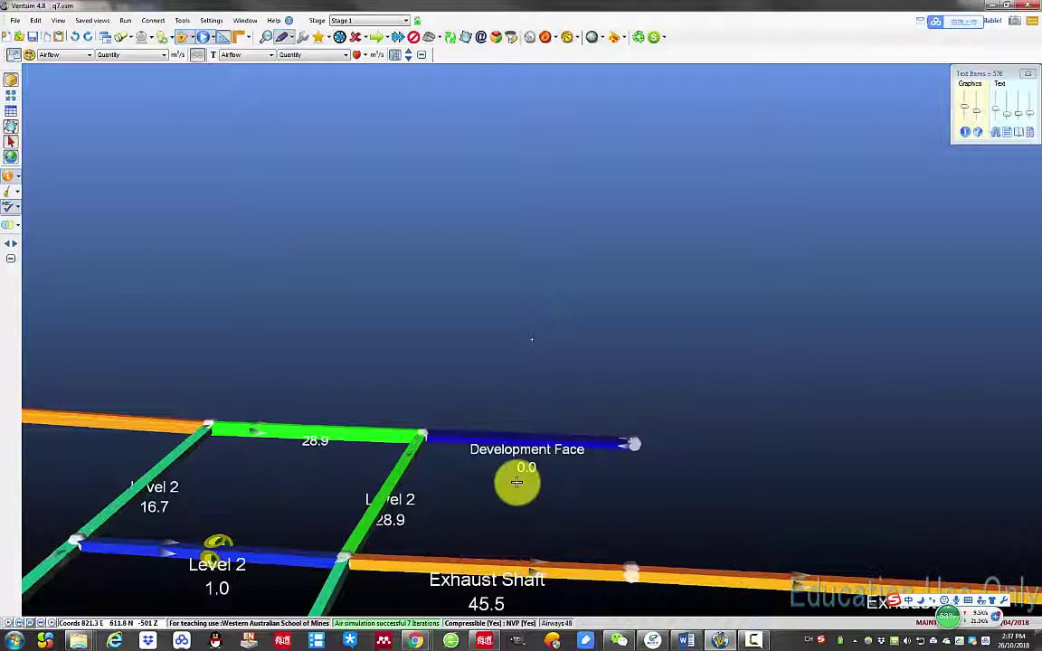
Adjust the view around the Development Face airway and switch to the Insert Node tool
mouse_move(523, 344)
mouse_down()
mouse_move(530, 503)
mouse_move(453, 349)
mouse_up()
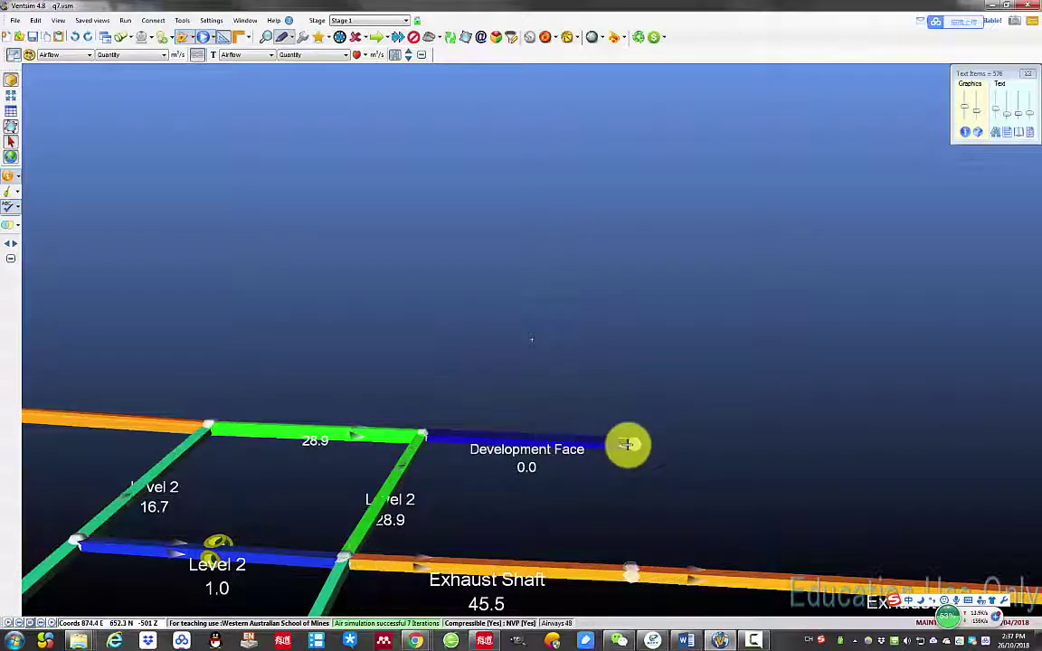
scroll(473, 425, down, 2)
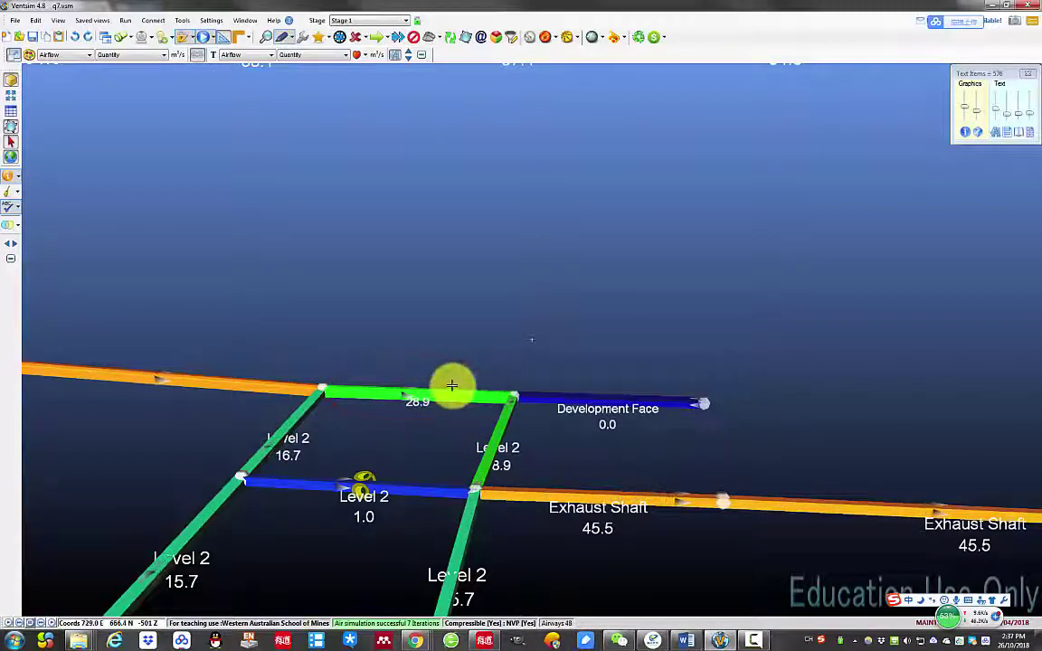
click(512, 396)
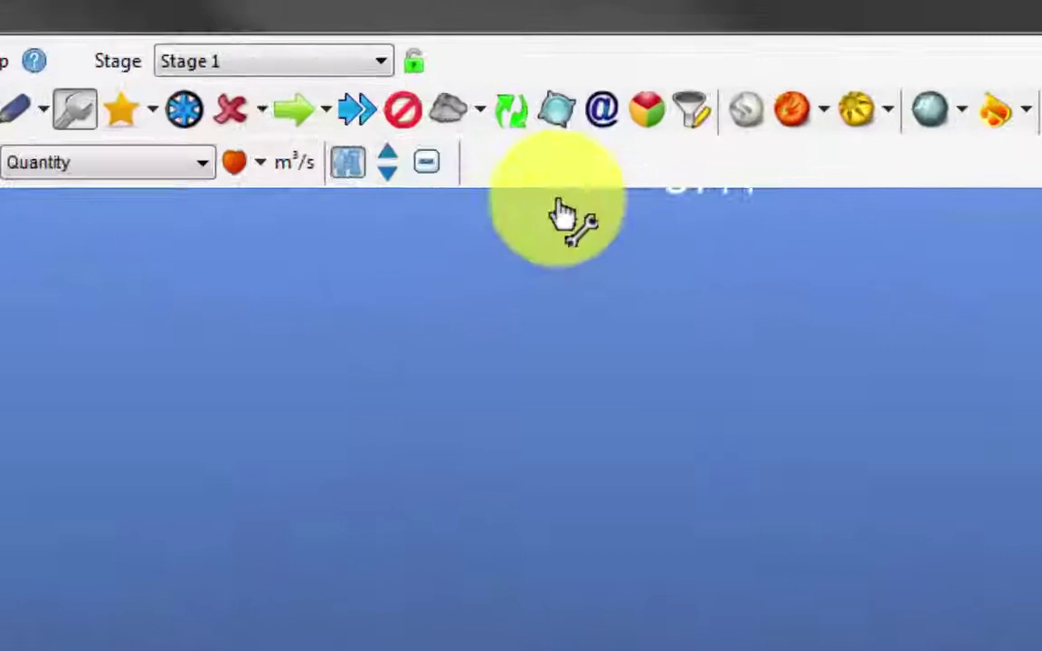
click(569, 118)
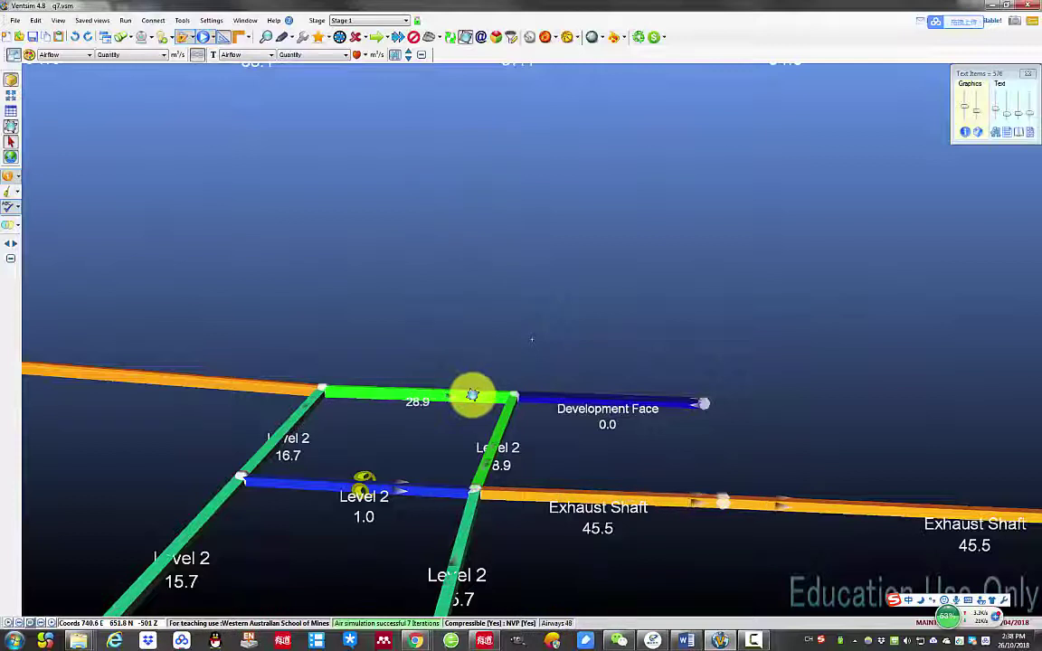
Insert a node into the green 28.9 airway, then select the Development Face airway
click(462, 394)
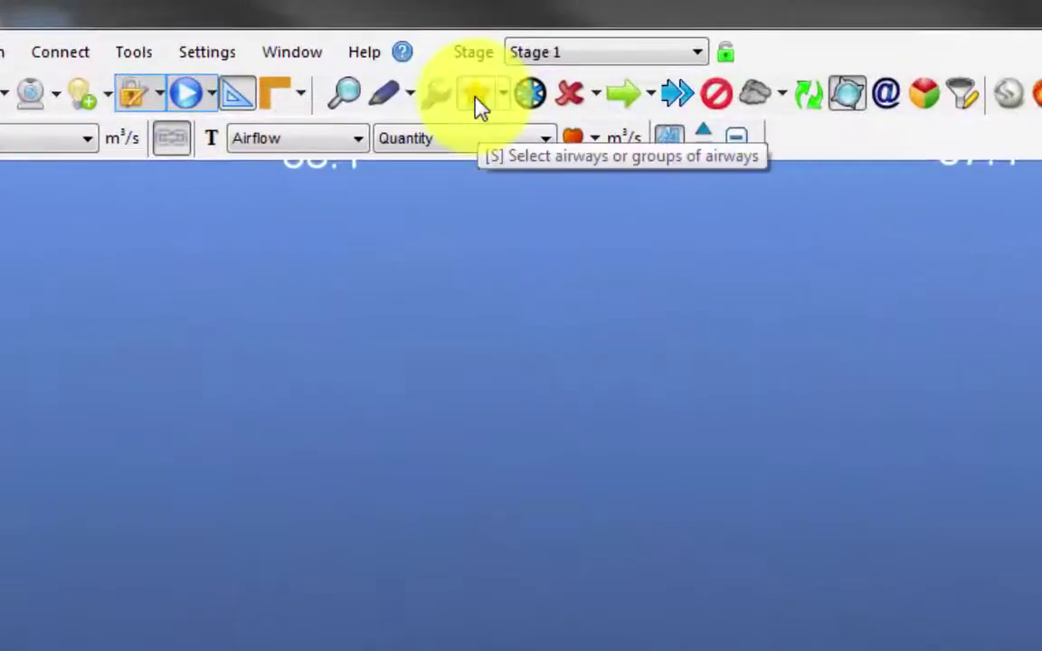
click(477, 97)
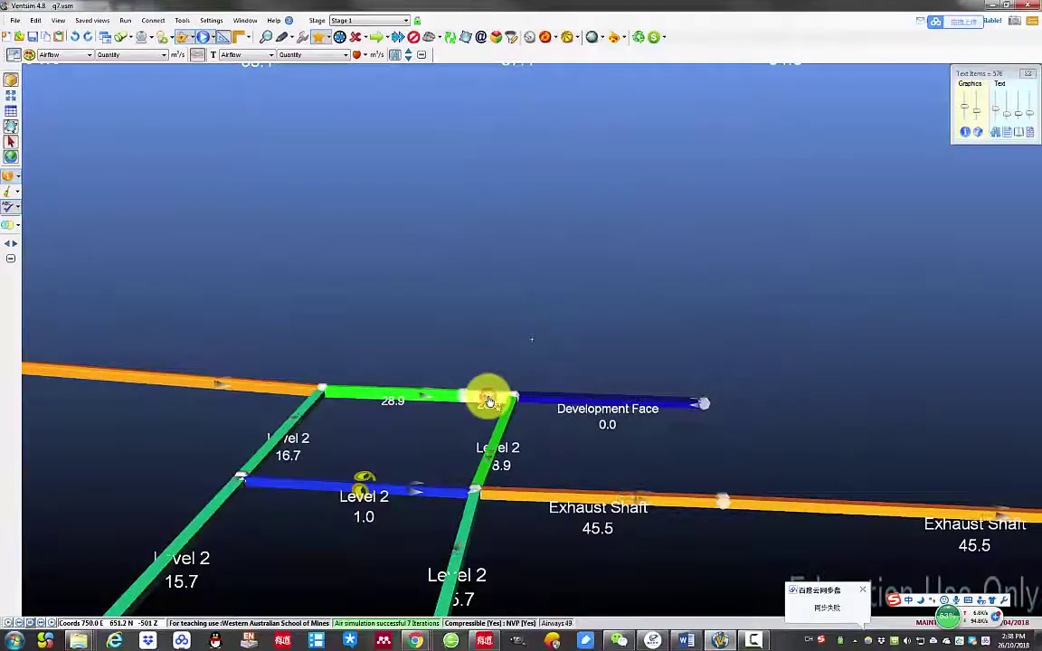
click(563, 400)
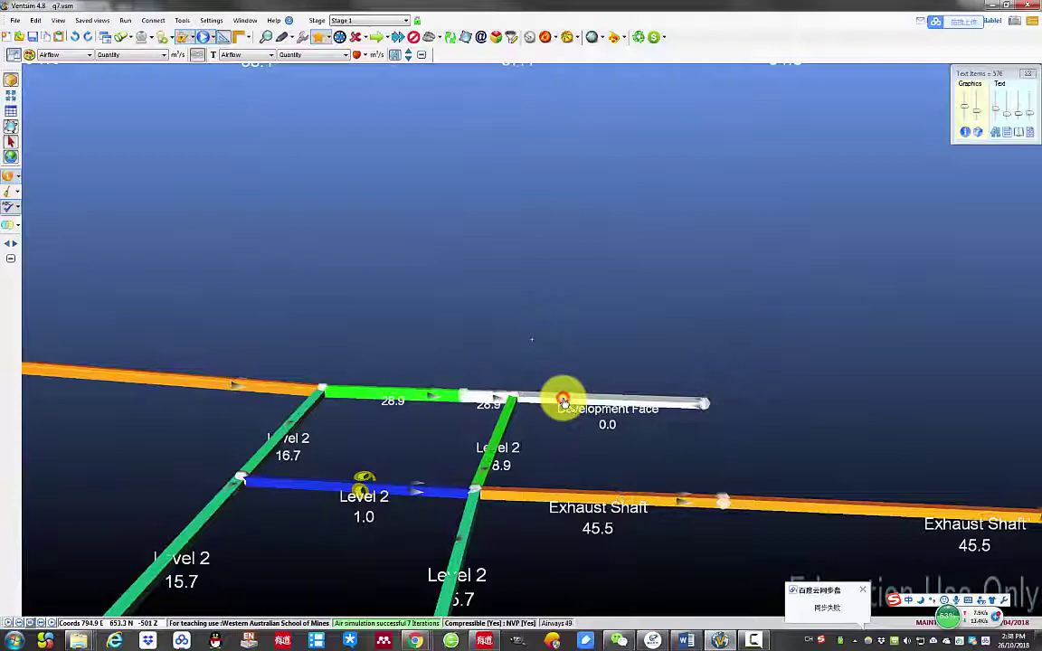
scroll(529, 414, up, 3)
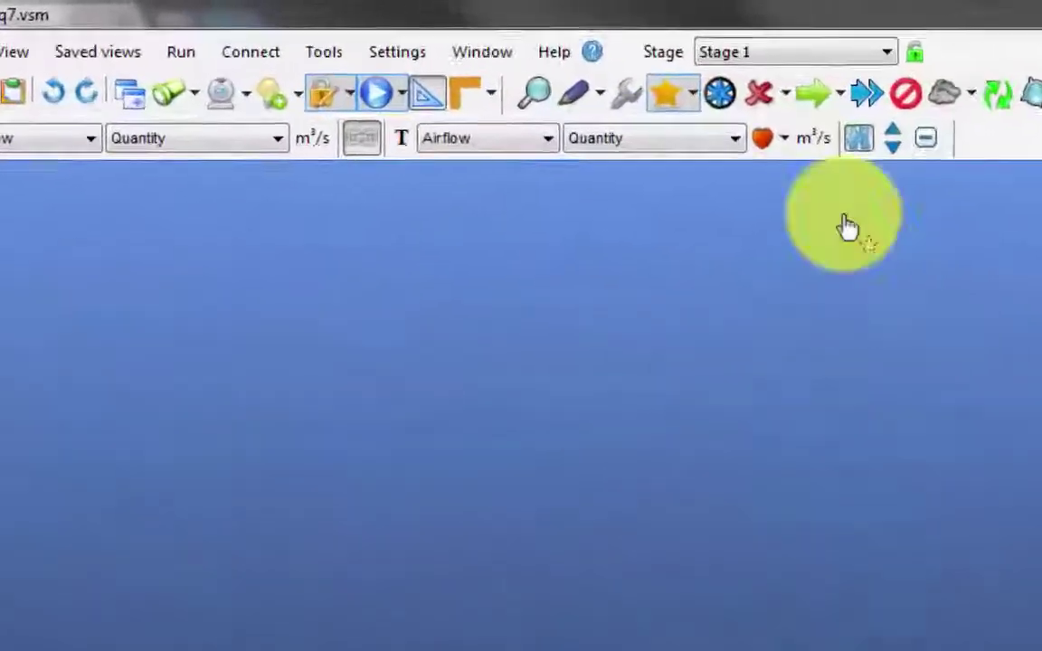
Construct a 1.20 m diameter vent duct along the Development Face airway with Construct Duct
click(612, 100)
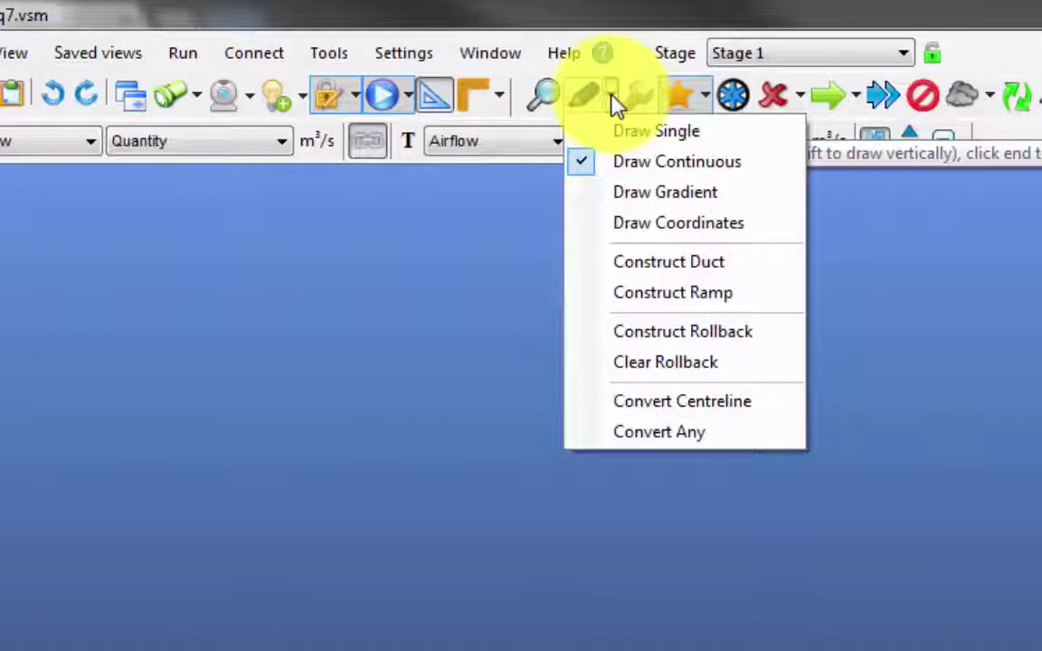
click(616, 104)
click(615, 101)
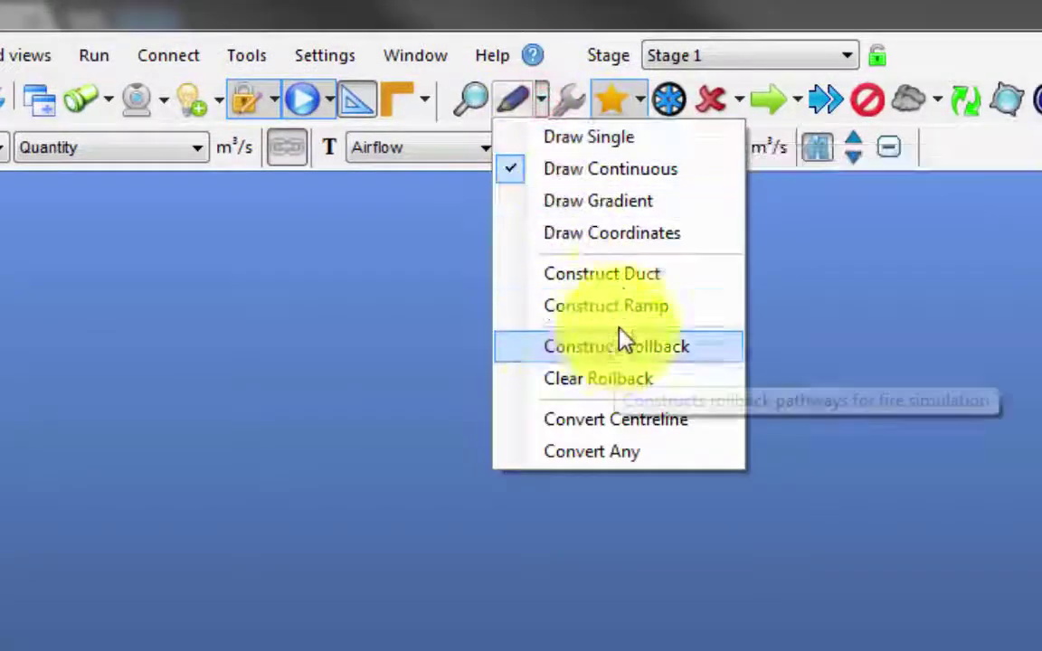
click(623, 275)
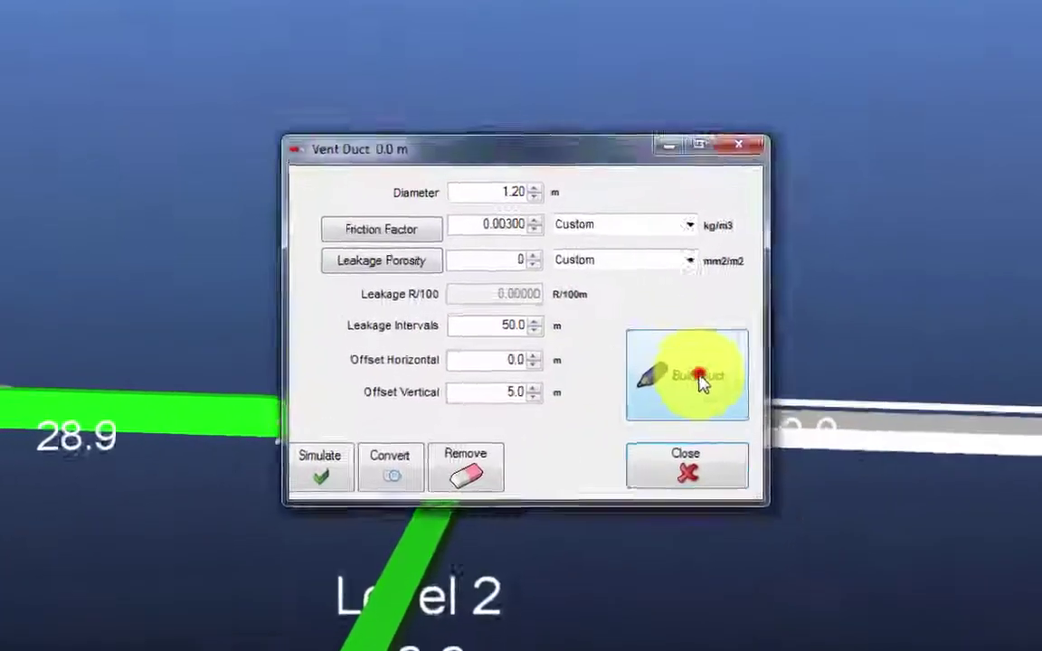
click(606, 342)
click(583, 350)
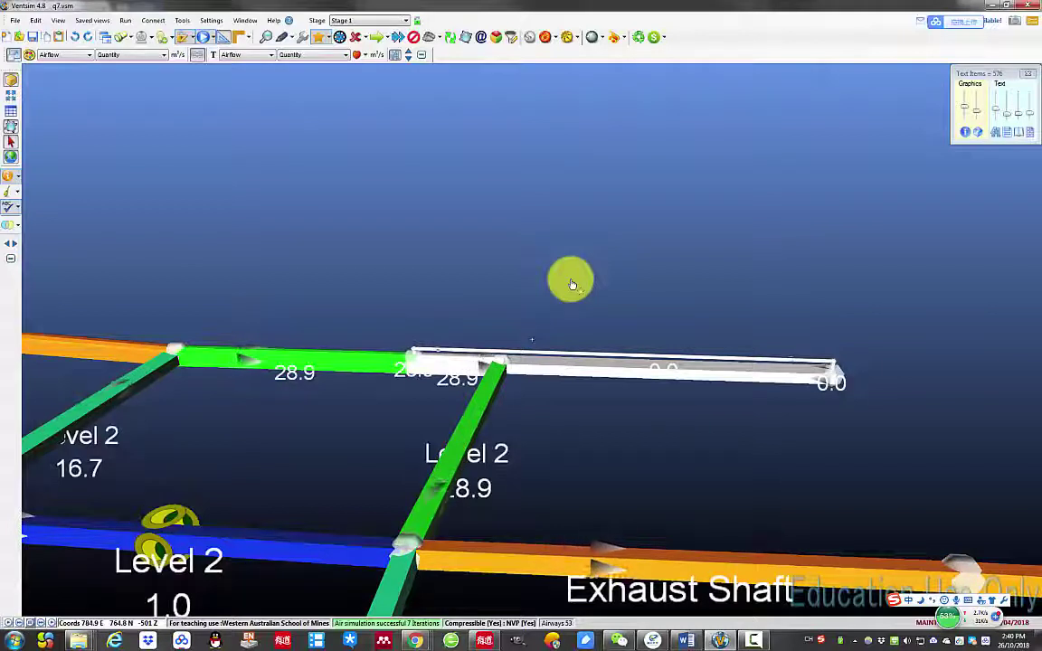
click(572, 285)
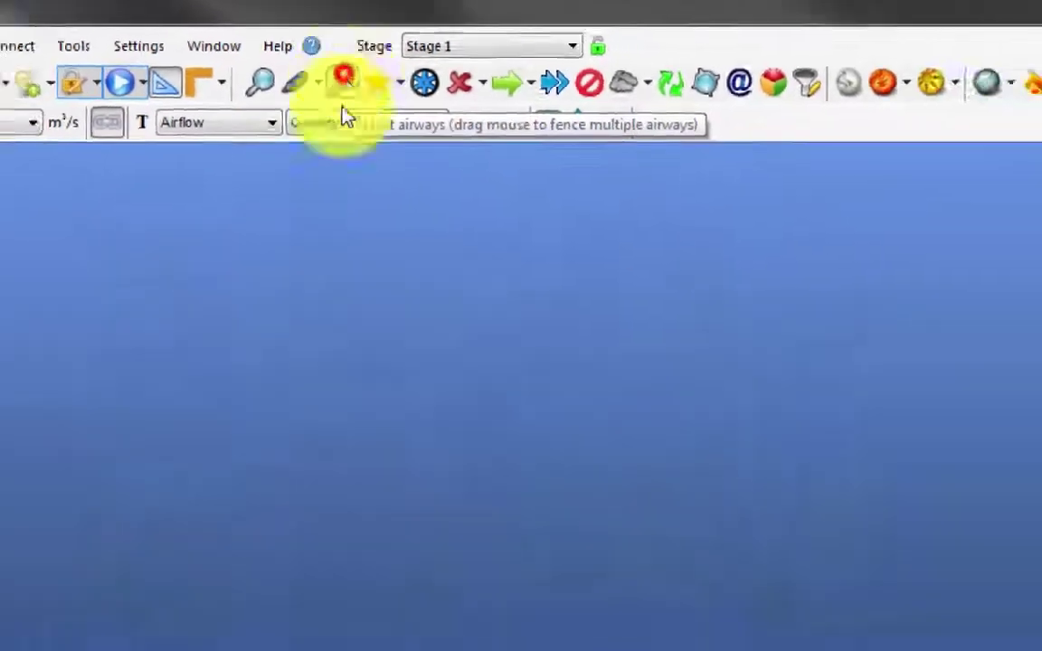
Fix the duct airway's flow at 18 m³/s and rerun the air simulation
click(381, 116)
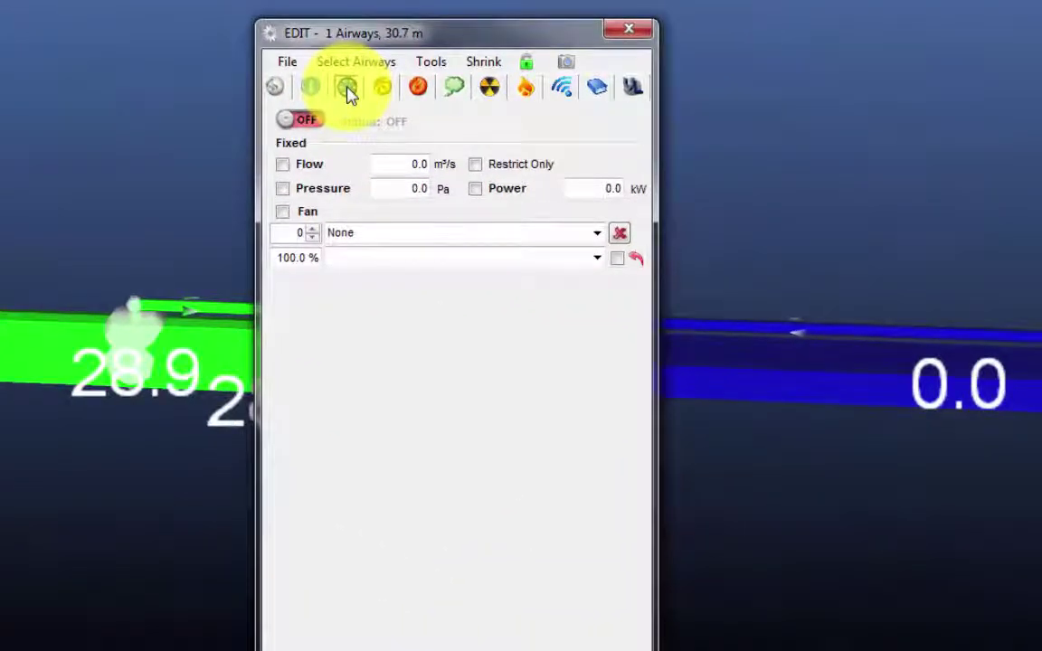
click(346, 86)
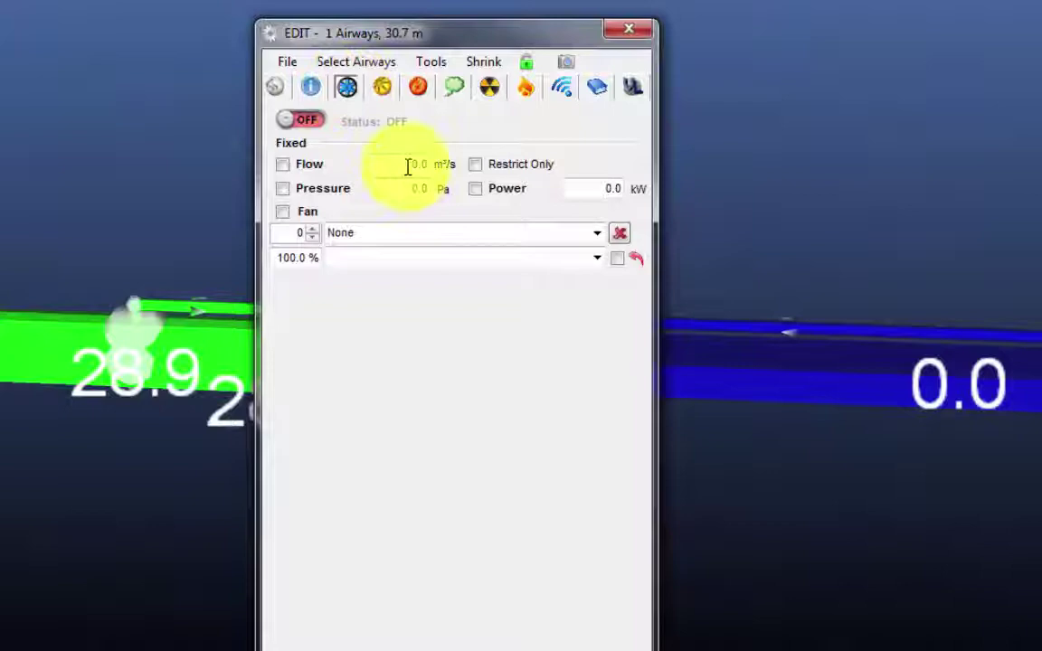
click(436, 160)
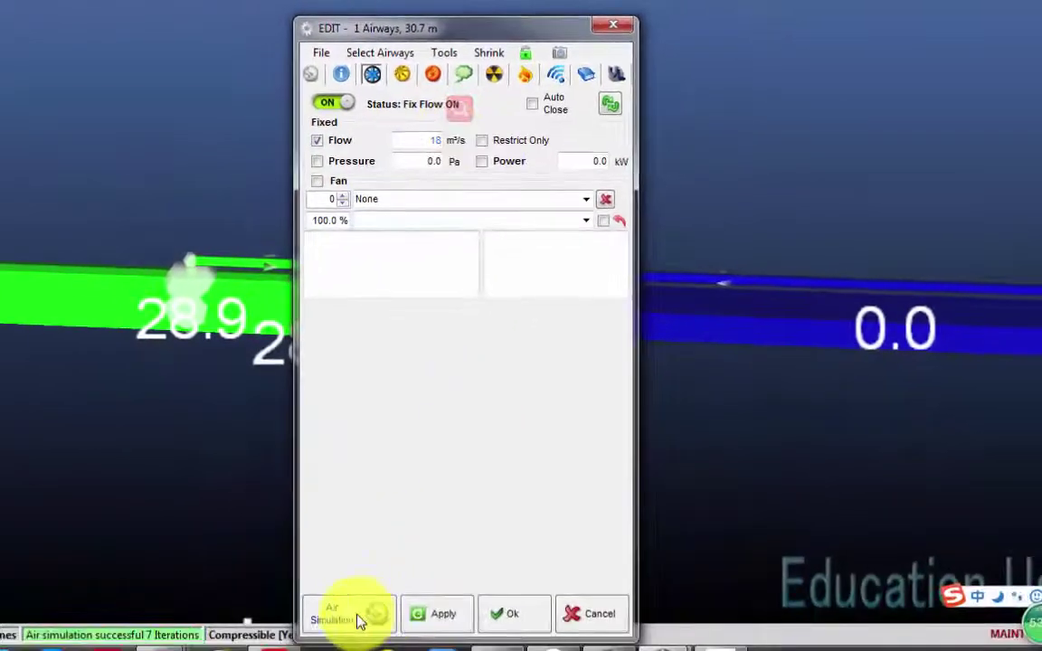
click(355, 617)
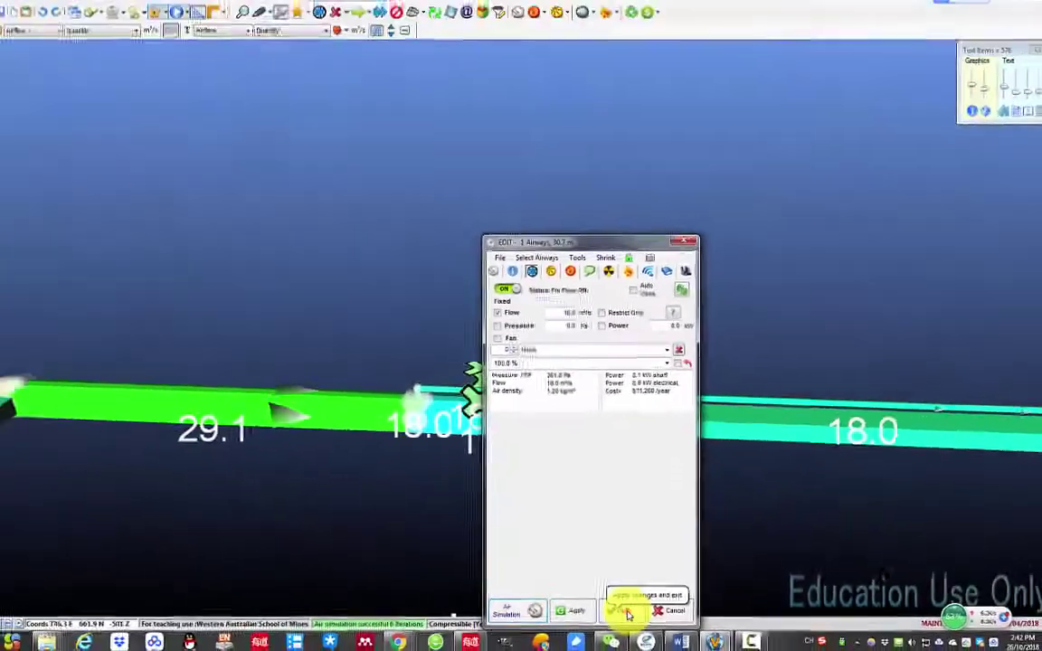
Confirm the airway edit and rotate the view to look along the duct
click(559, 615)
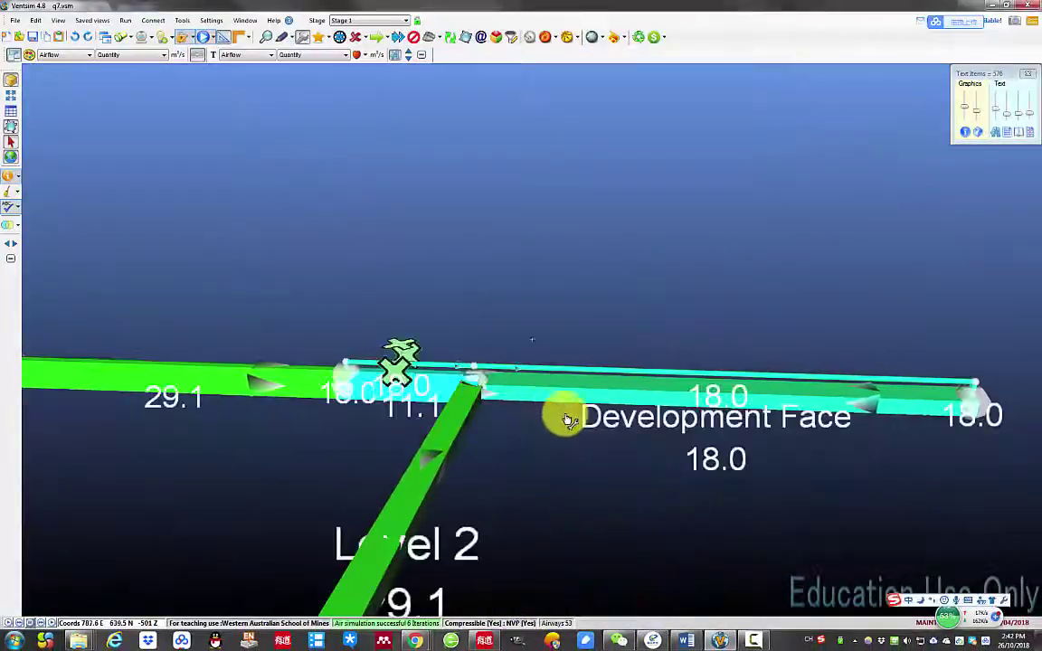
drag(568, 421, 568, 454)
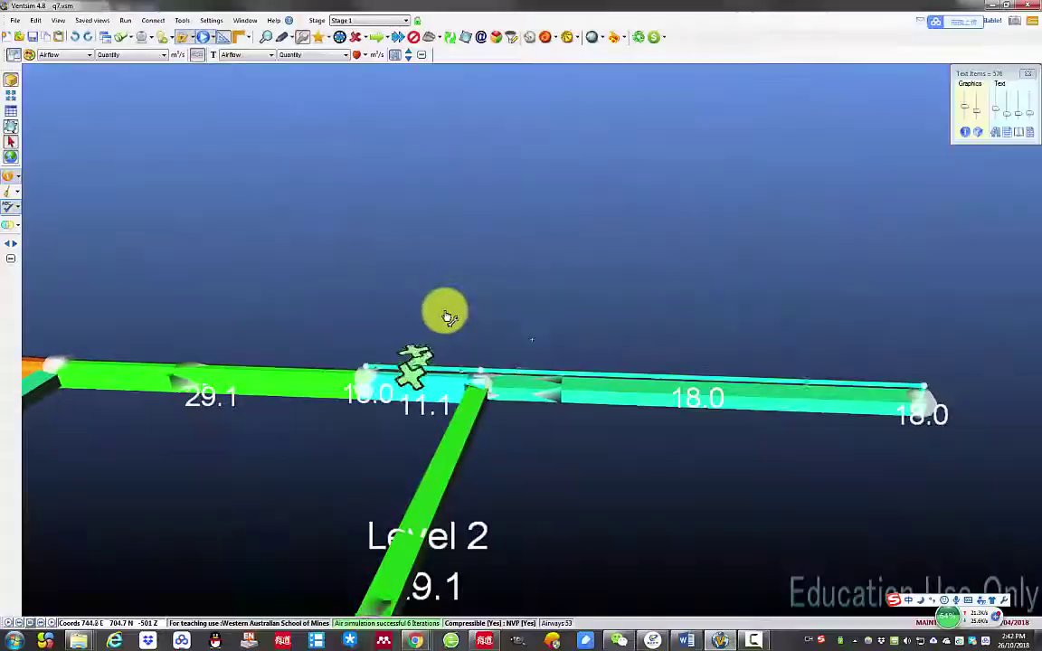
click(418, 371)
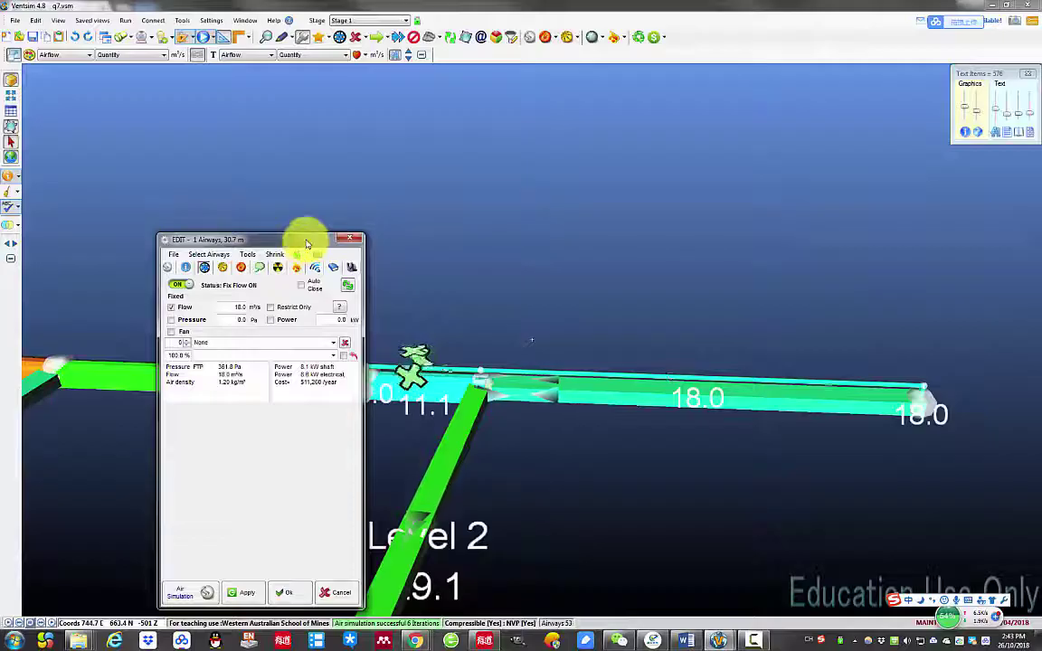
drag(636, 77, 240, 226)
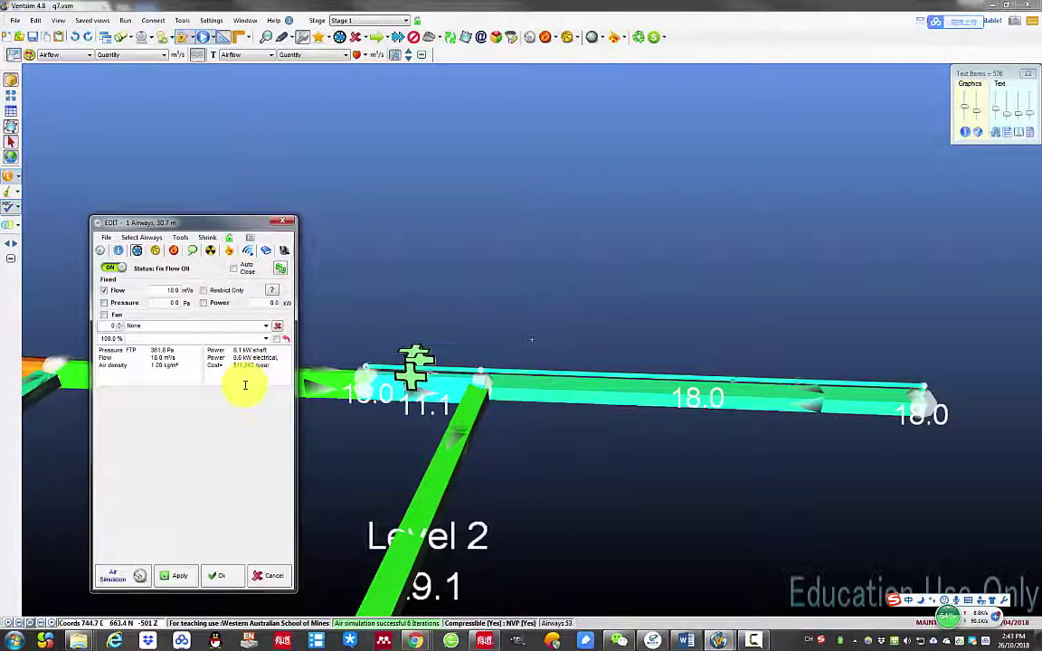
right_drag(506, 425, 505, 393)
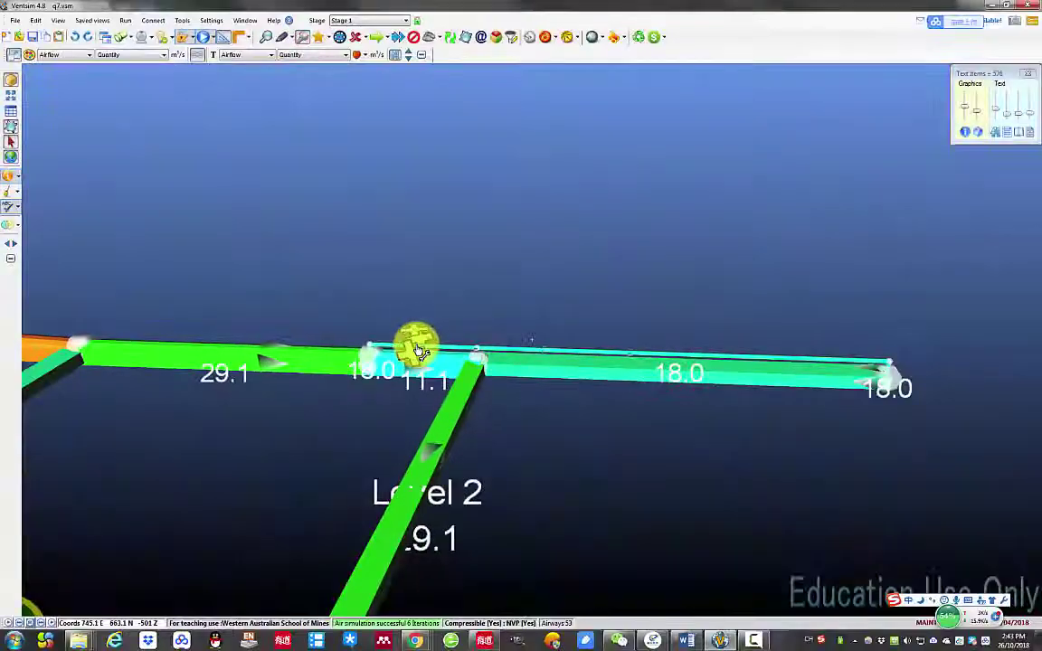
click(507, 468)
drag(476, 256, 472, 196)
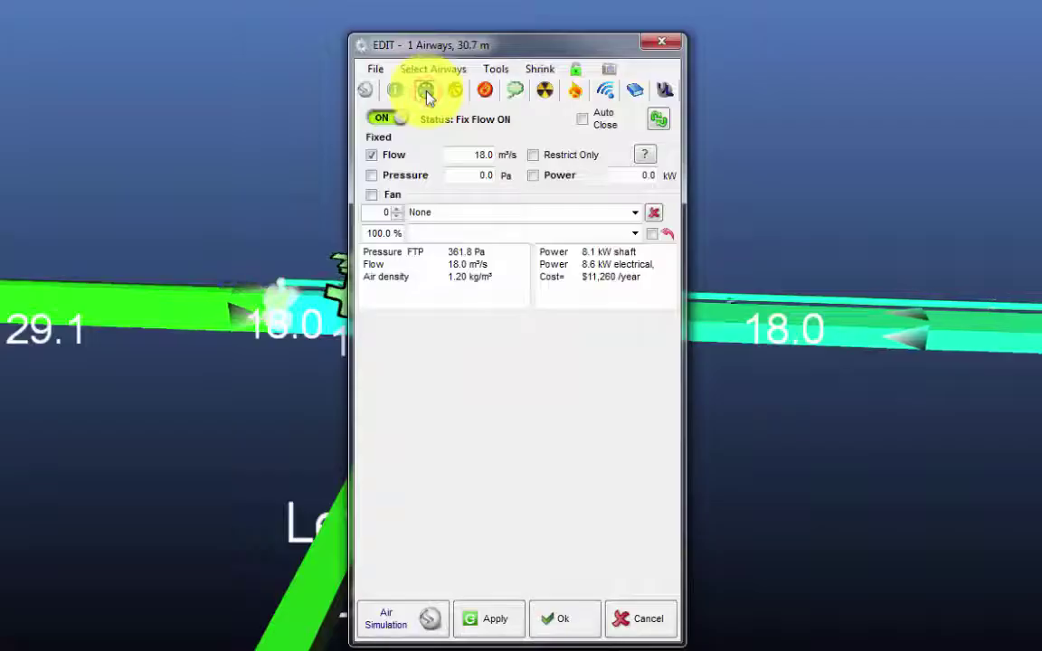
click(459, 226)
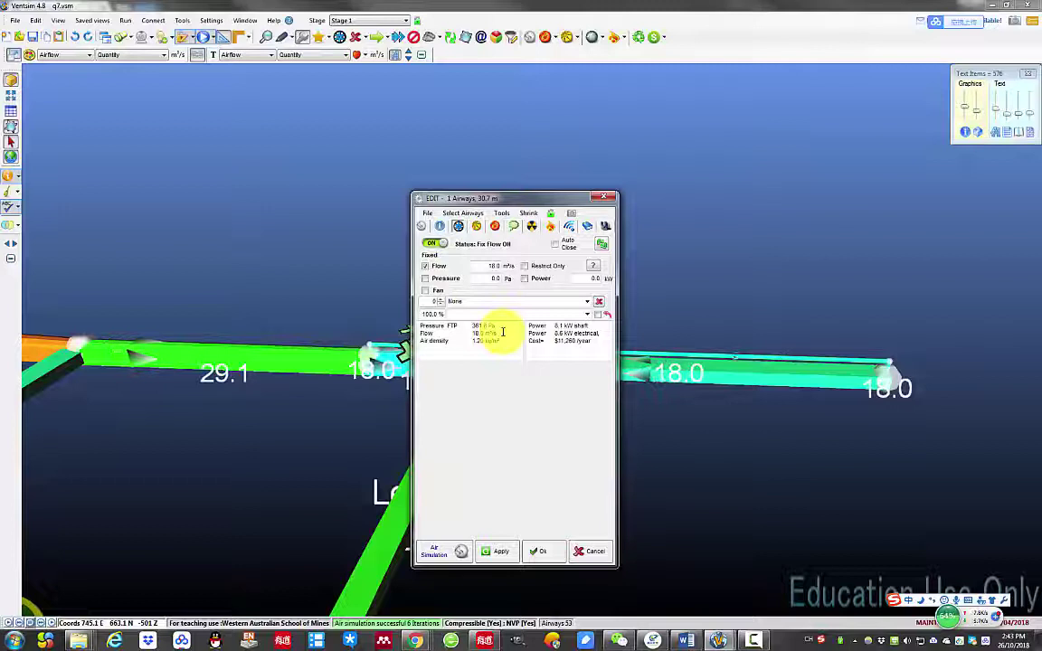
key(Escape)
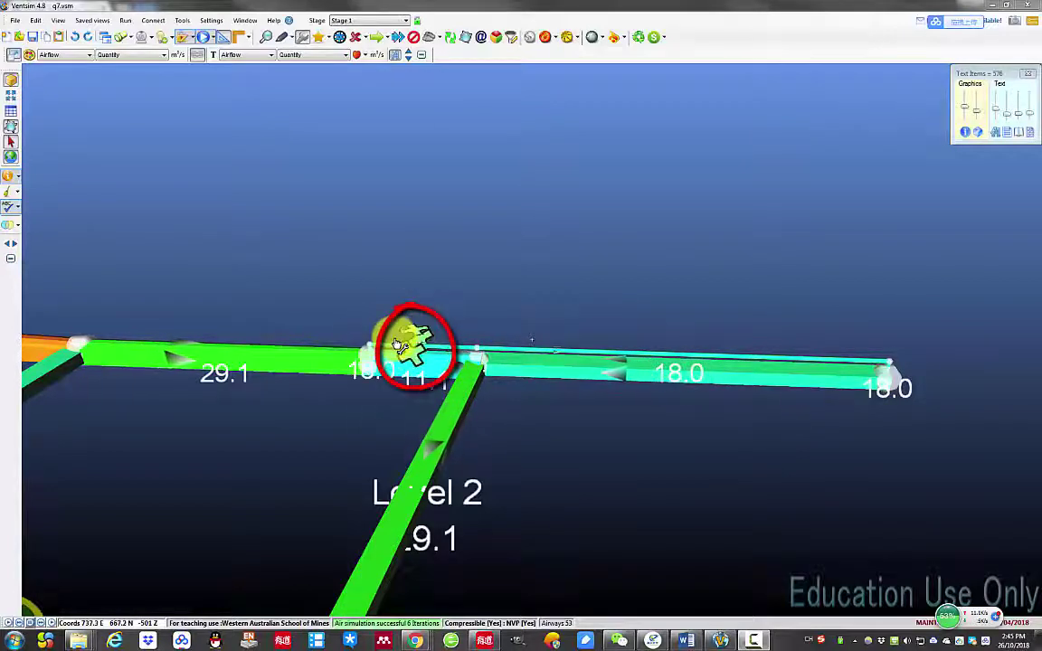
click(869, 403)
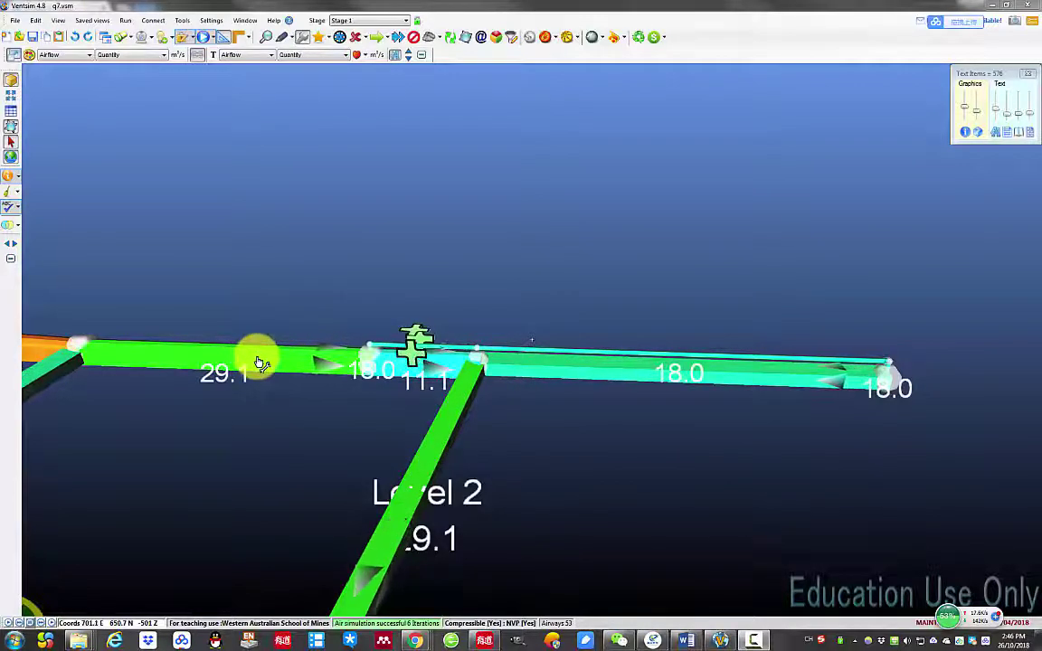
Tilt and pan the view to show the lower level's Exhaust Shaft beside the duct
right_drag(257, 353, 288, 309)
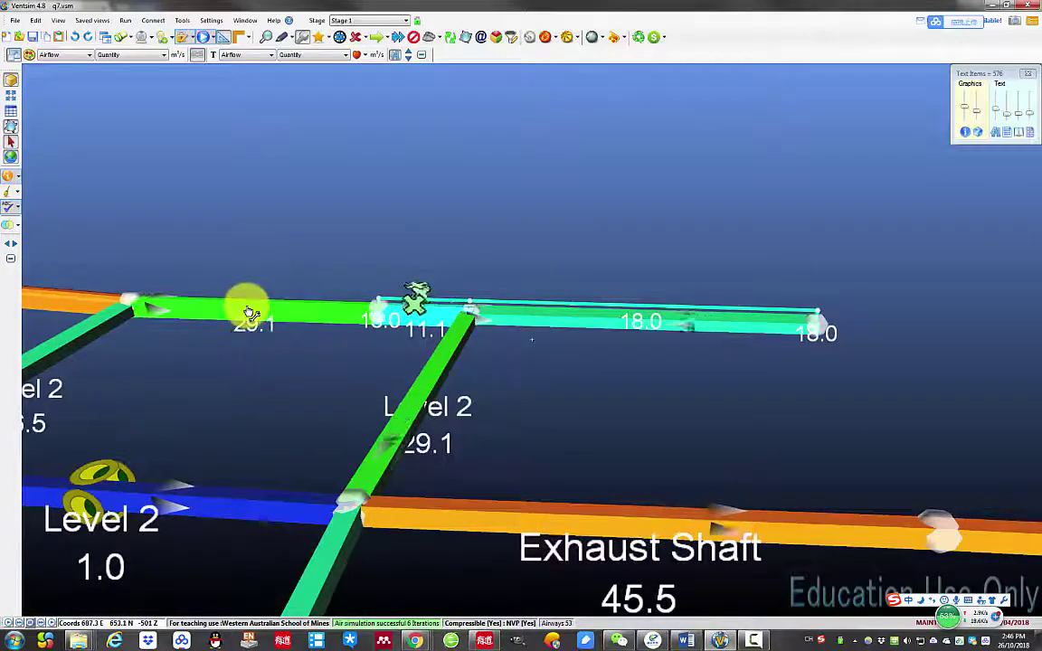
middle_drag(244, 302, 516, 395)
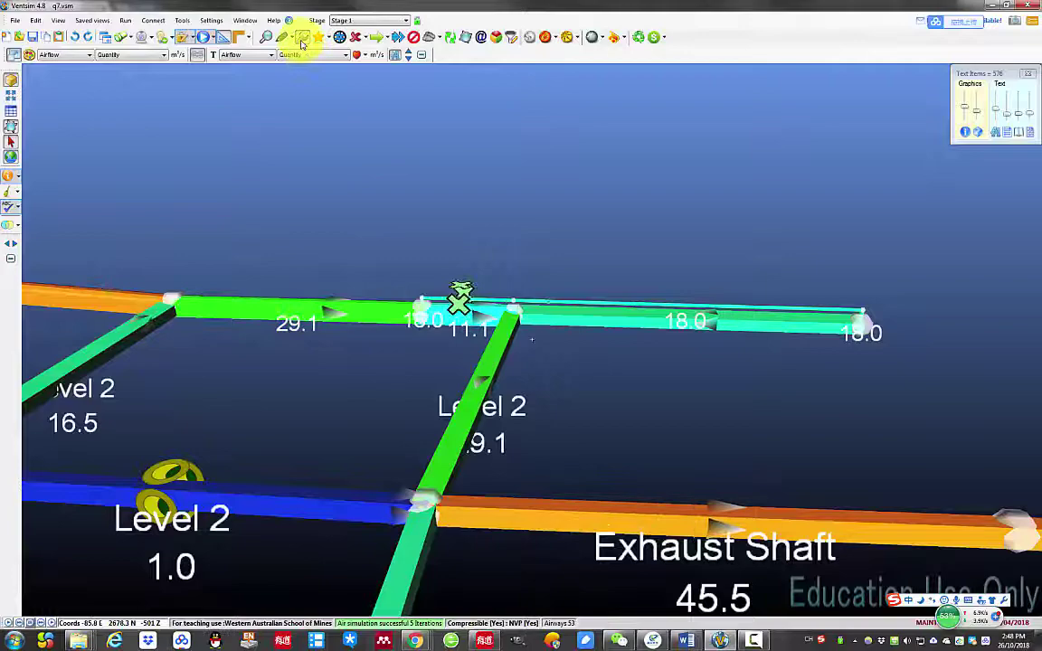
Raise the duct's fixed flow to 40 m³/s and re-simulate the network
click(463, 305)
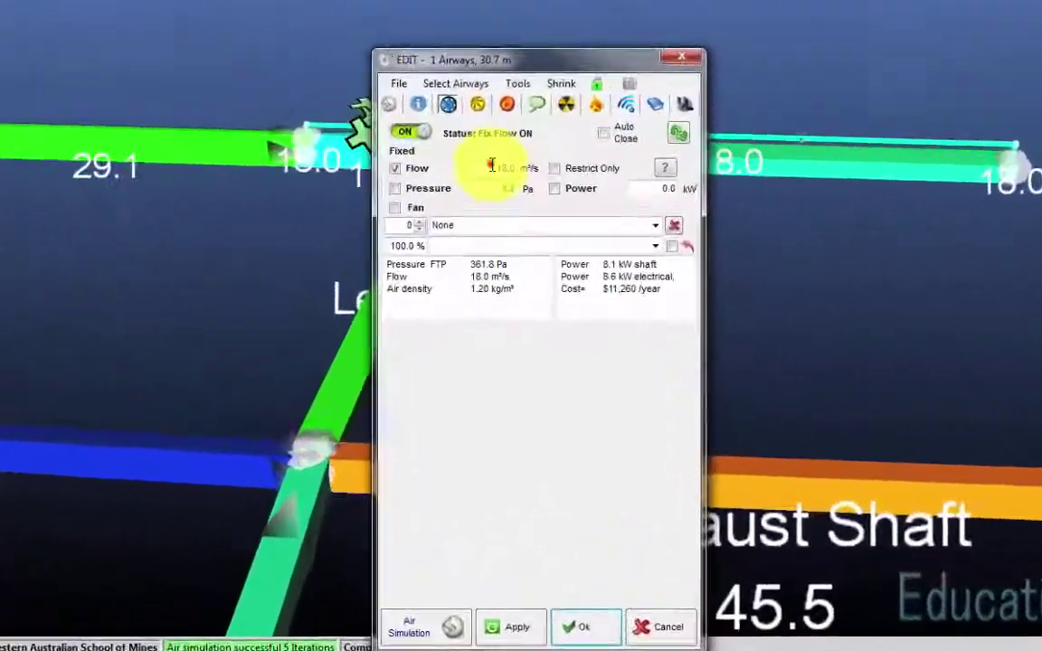
click(530, 161)
text(40)
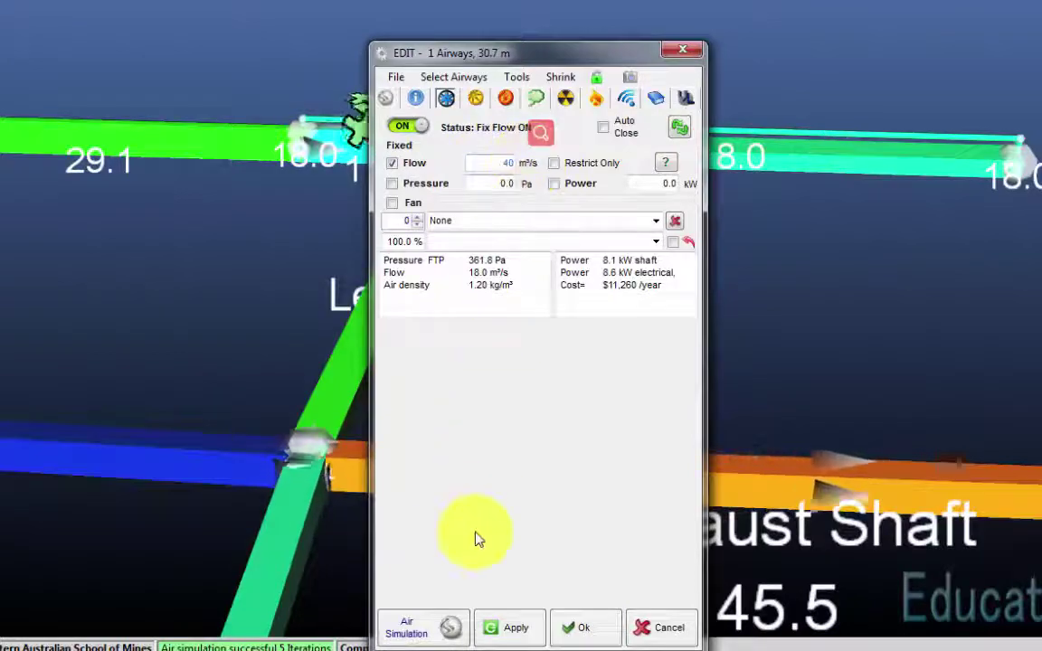
click(440, 625)
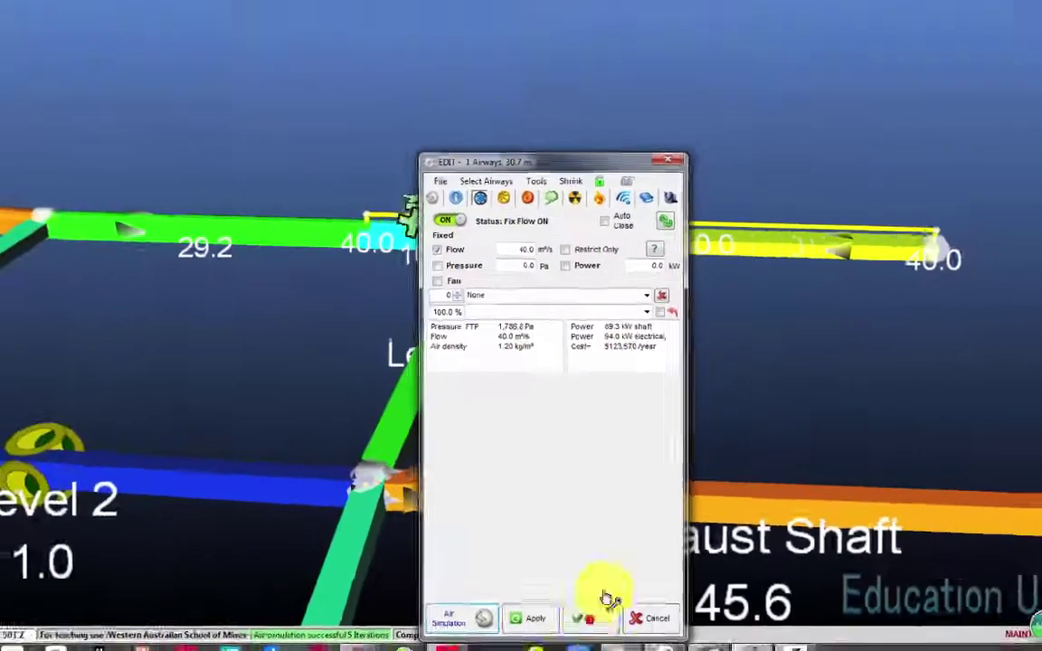
click(583, 631)
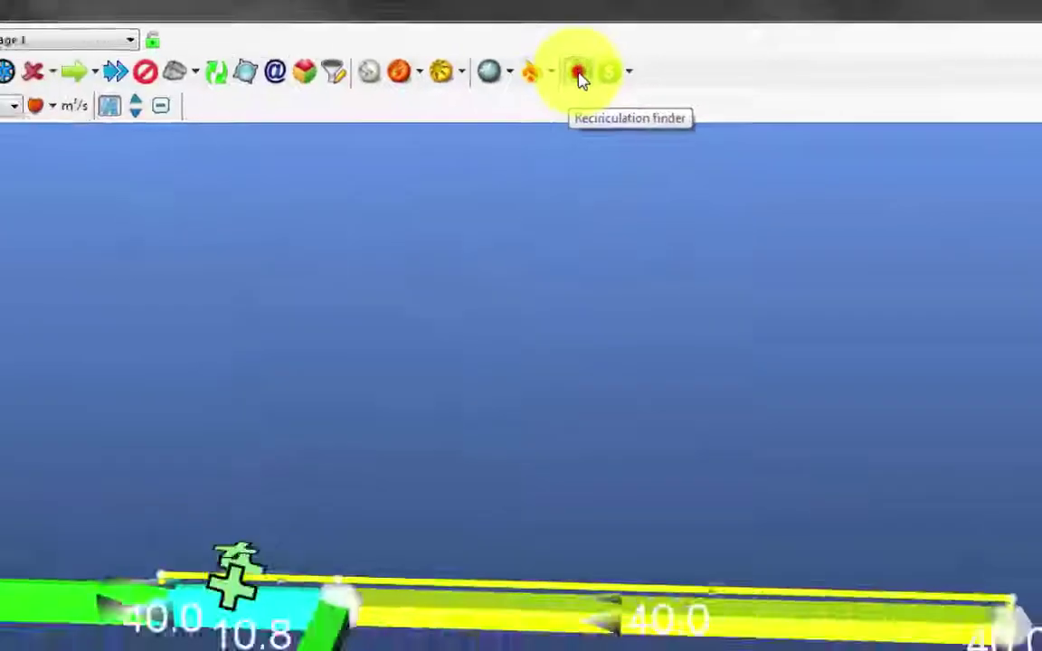
Run the Recirculation finder, jump to the flagged airway, and switch the display to Airflow
click(541, 100)
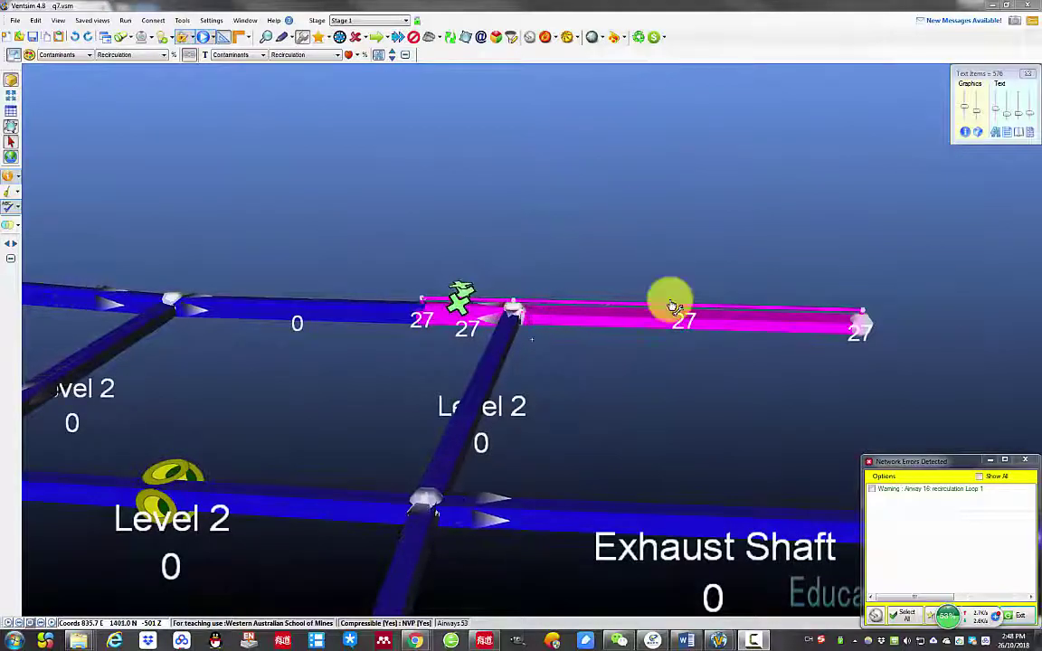
click(925, 490)
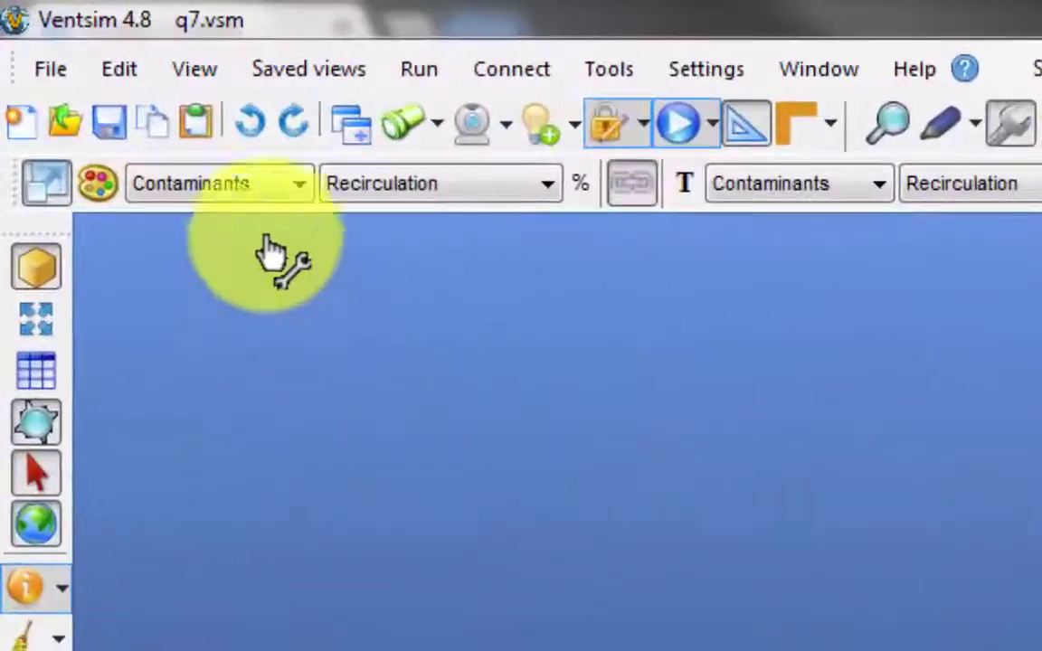
click(213, 161)
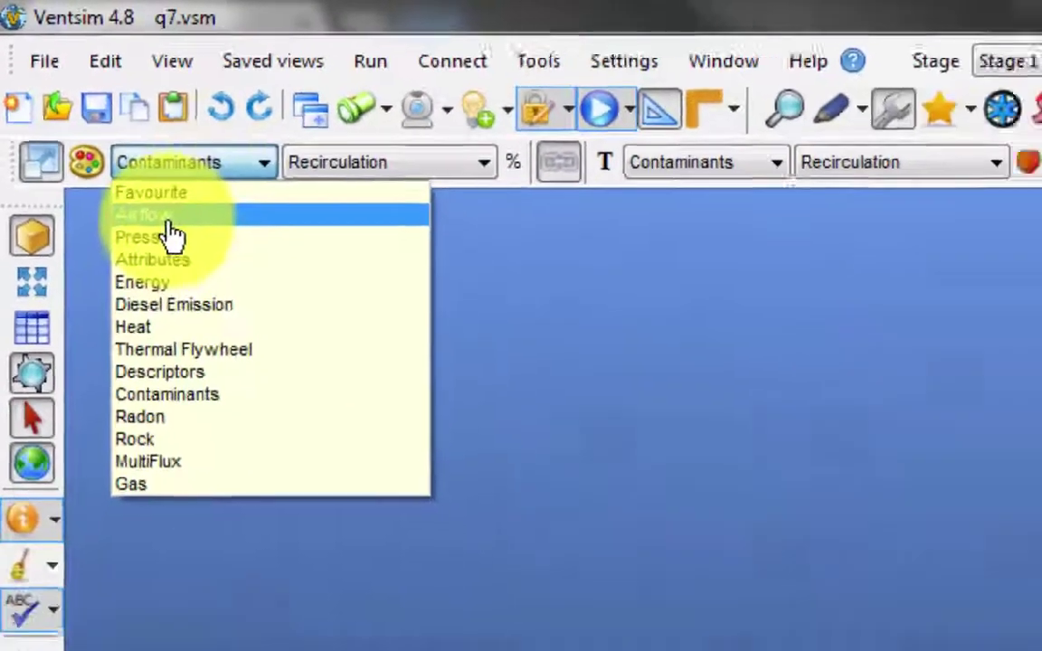
click(192, 243)
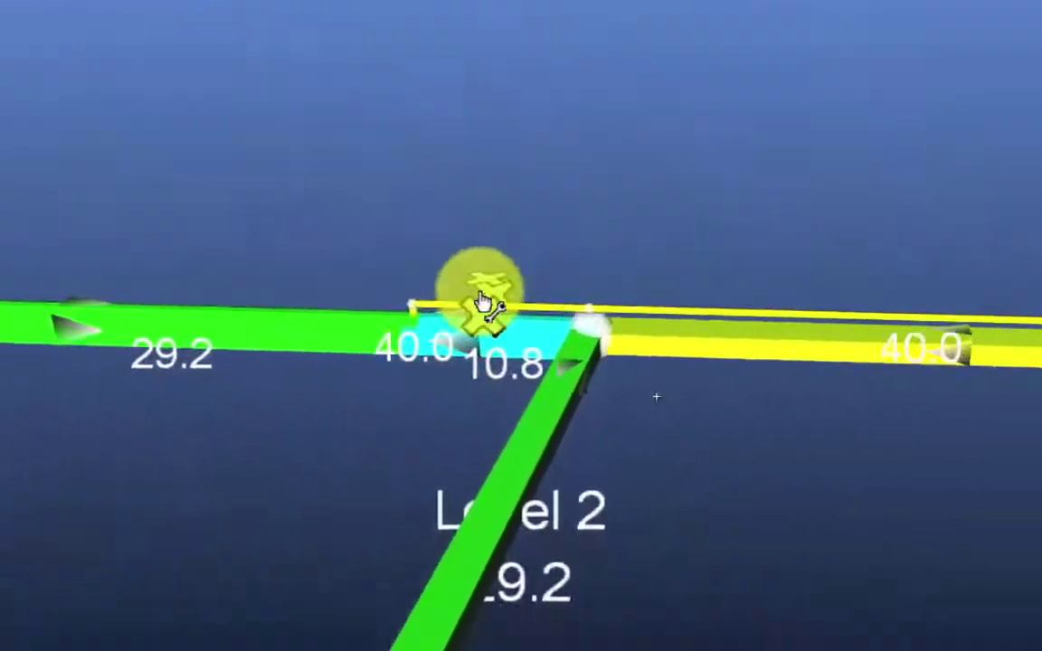
Reset the duct's fixed flow to 18 m³/s, re-simulate, and confirm no recirculation remains
click(747, 552)
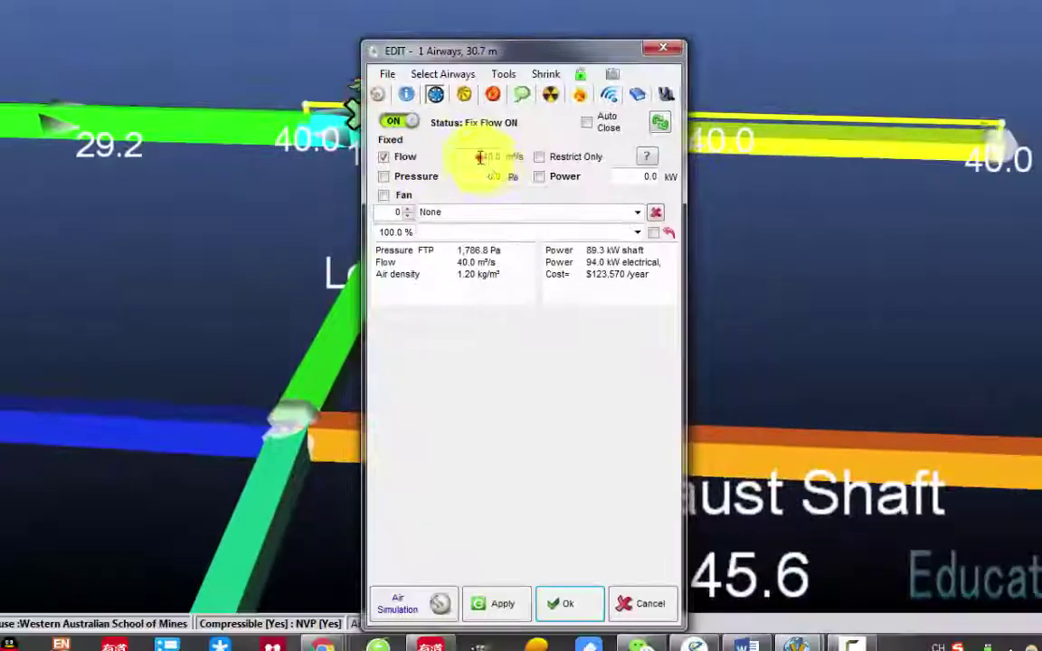
double_click(480, 157)
text(18)
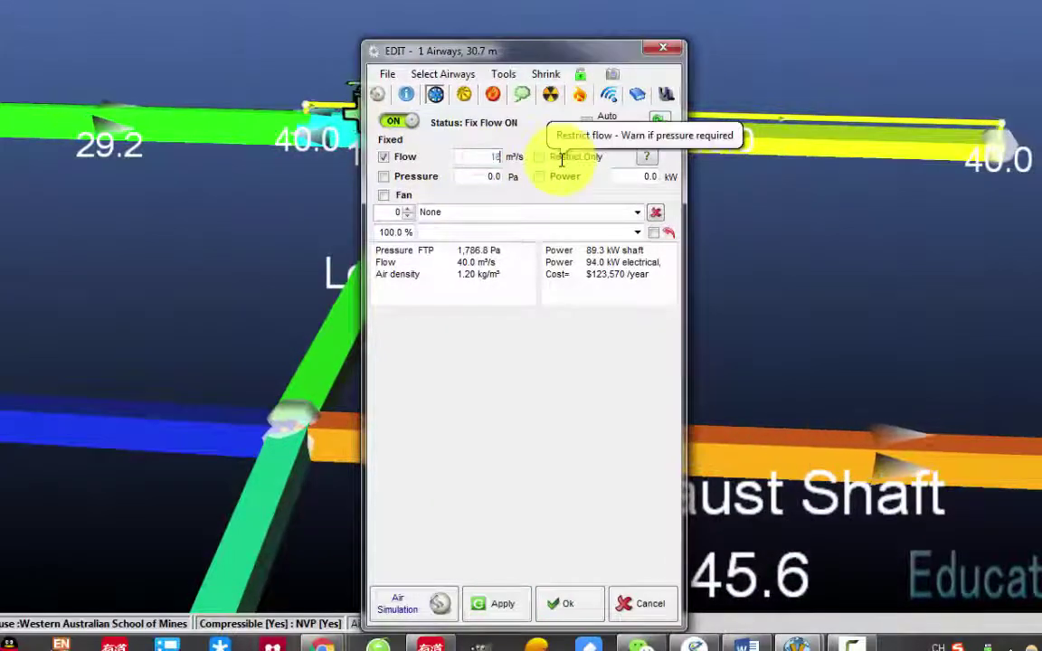
click(412, 602)
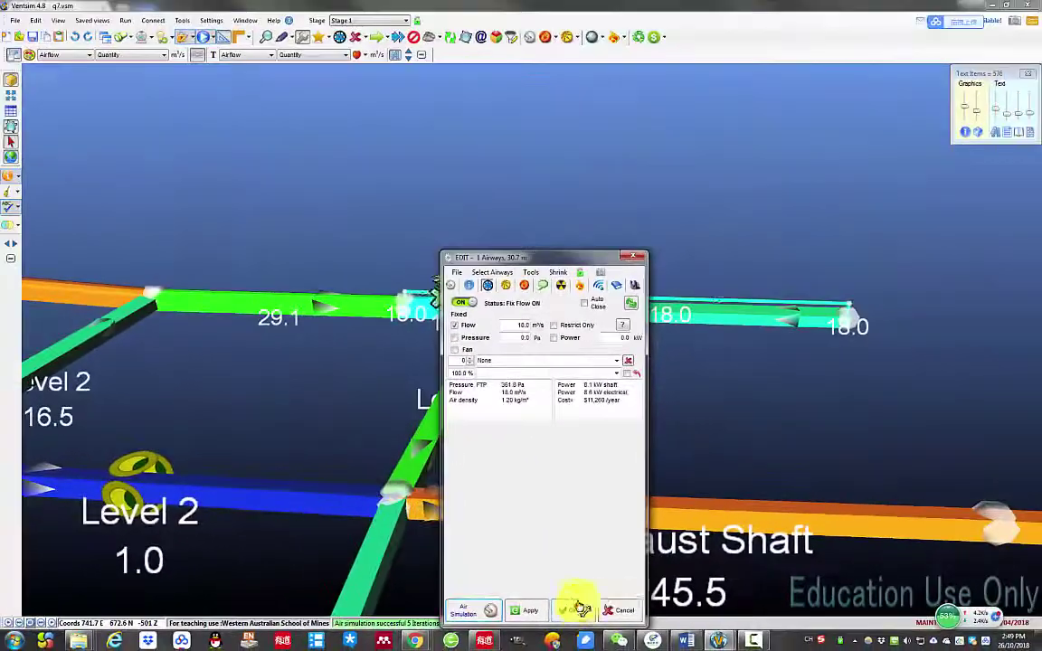
click(579, 610)
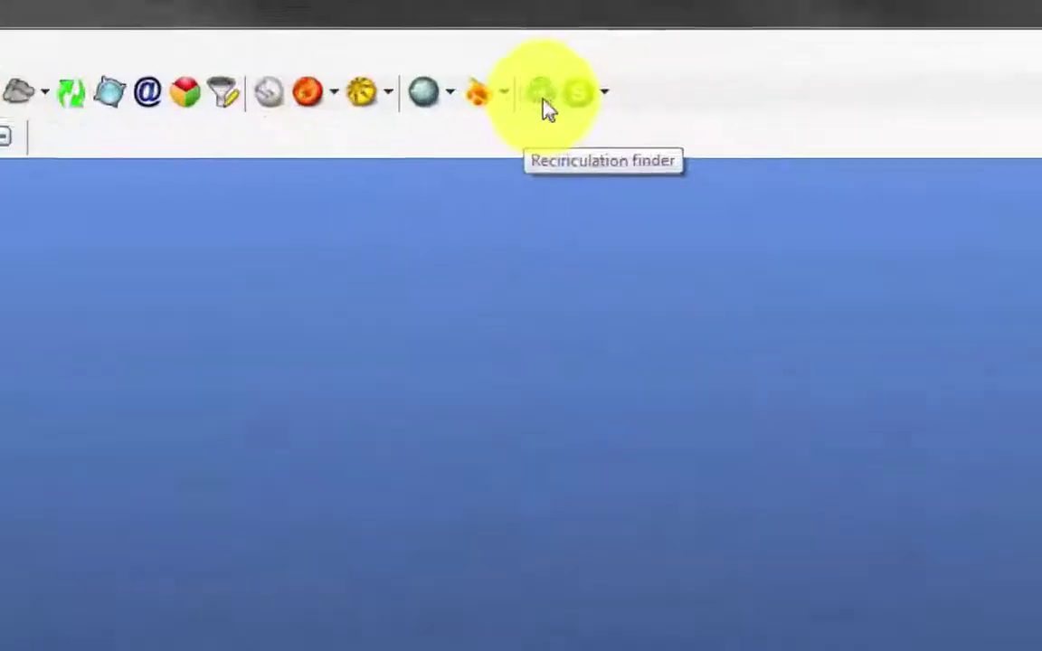
click(638, 38)
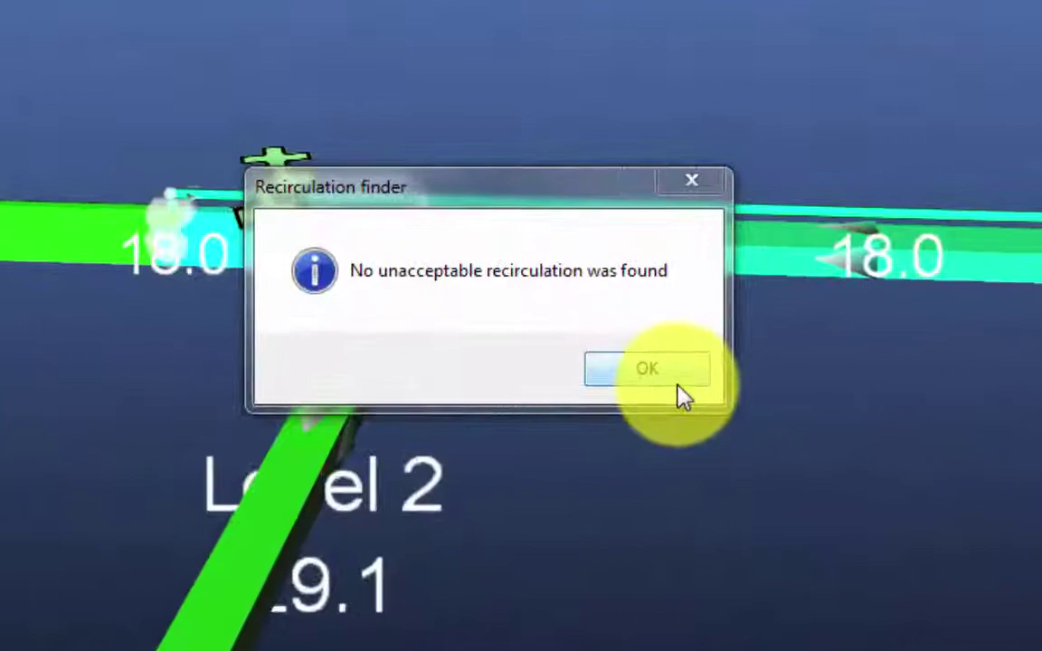
click(672, 379)
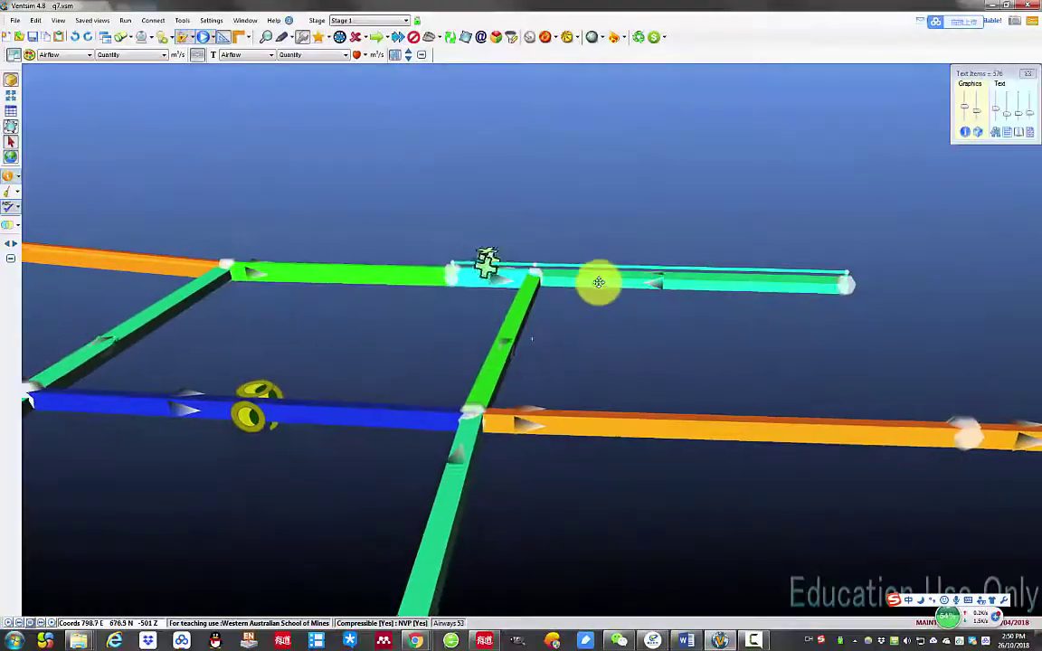